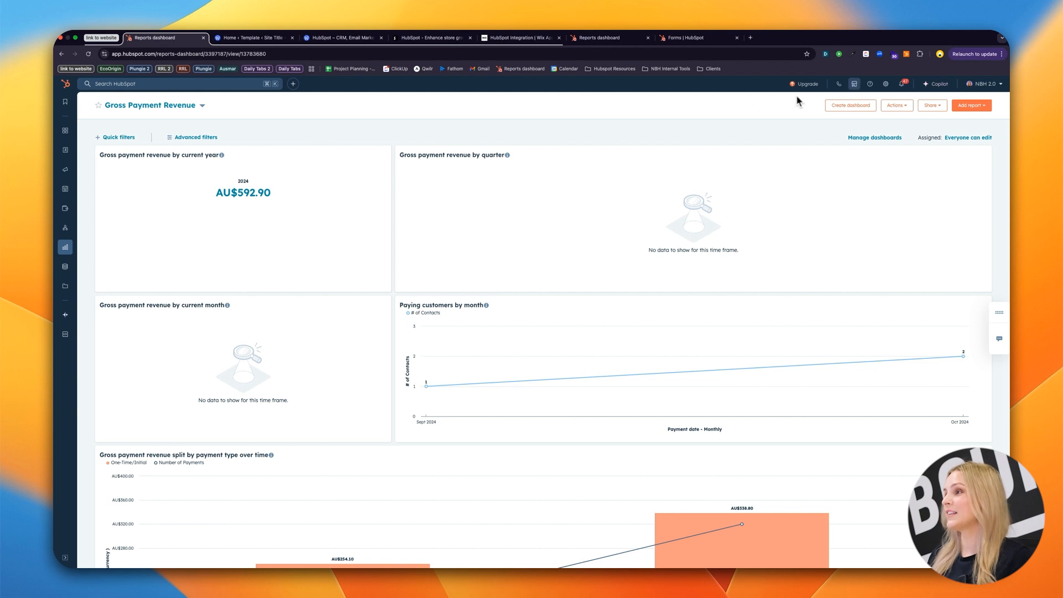
Open the Tracking Code page in the account settings and copy the HubSpot embed code
left_click(886, 84)
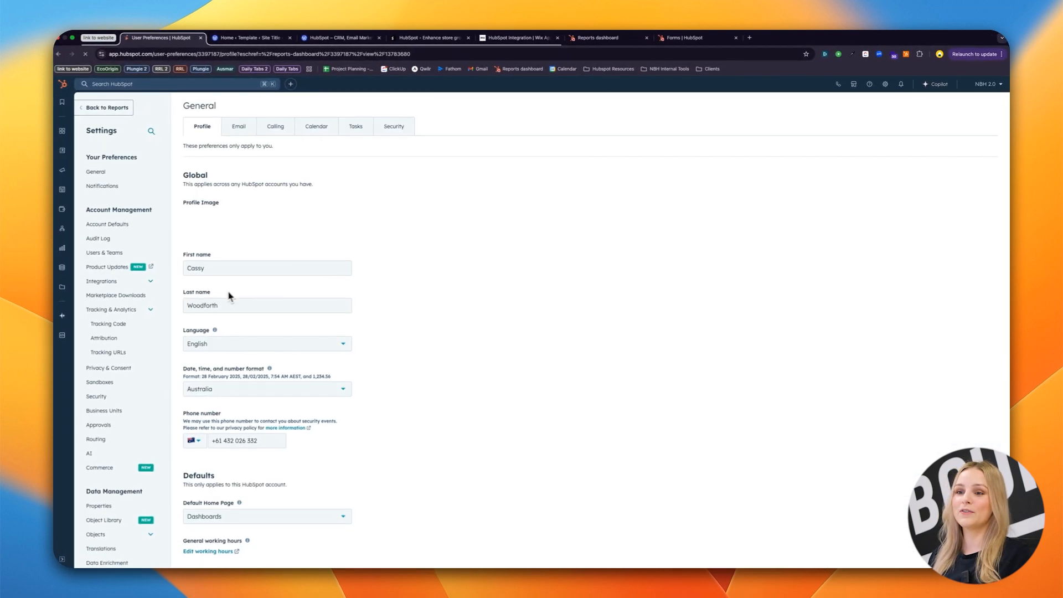
left_click(109, 325)
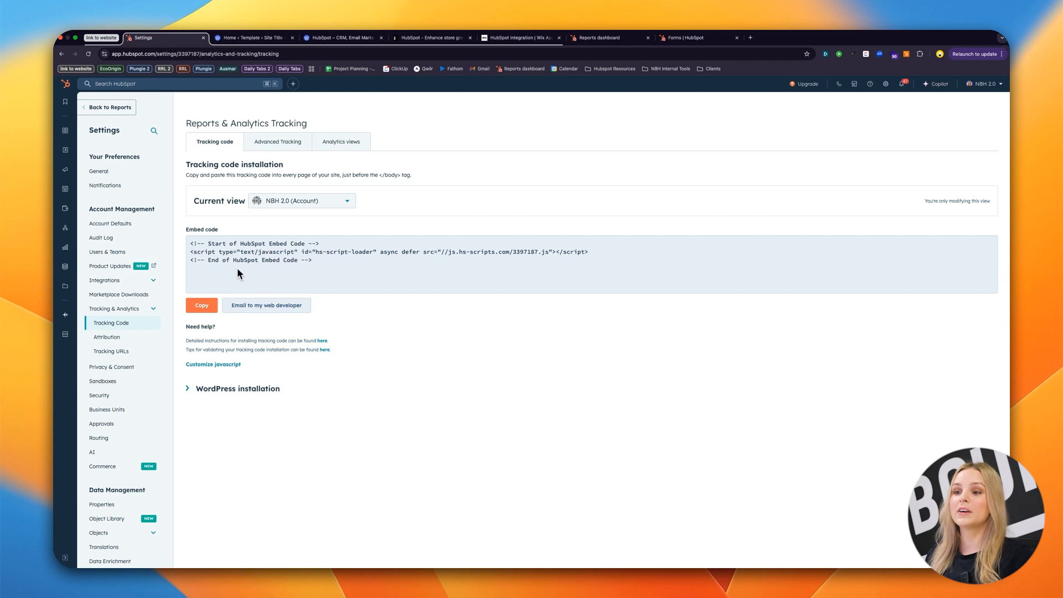
left_click(202, 305)
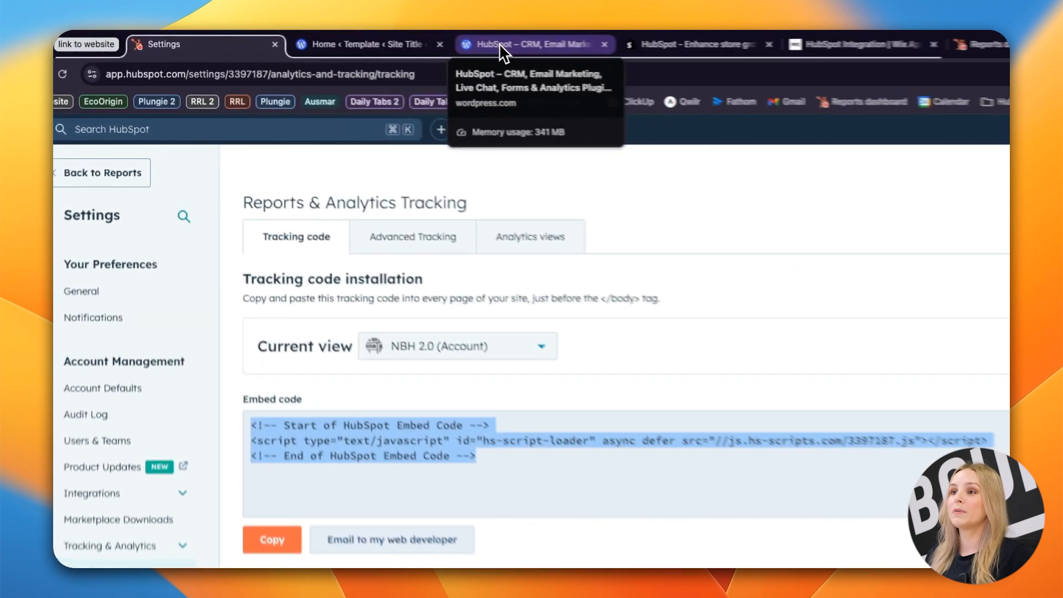
Look at the HubSpot plugin listing on WordPress and the "HubSpot - Enhance store" app listing
left_click(325, 38)
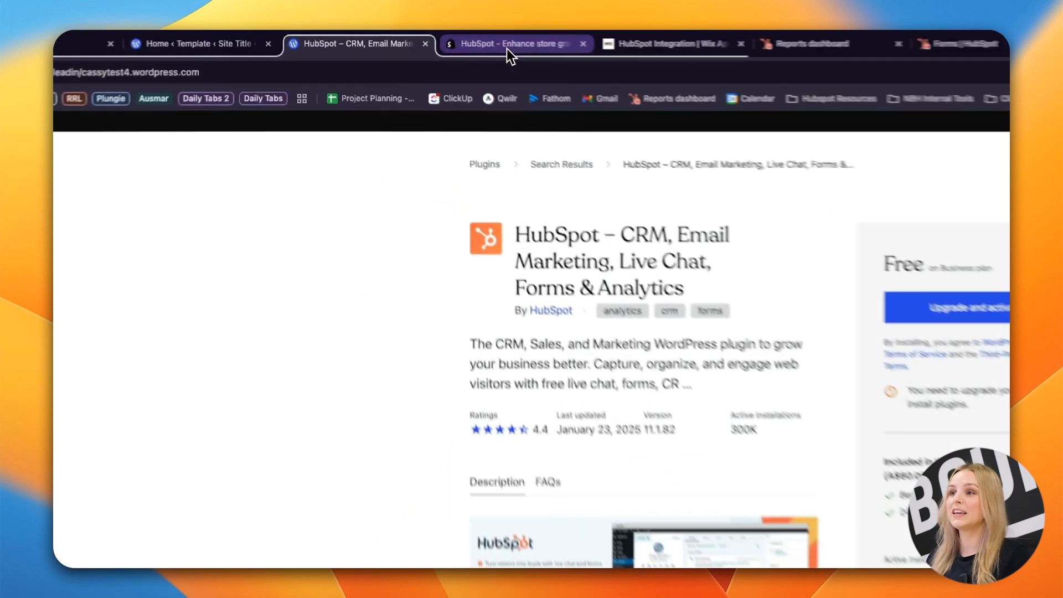
left_click(429, 39)
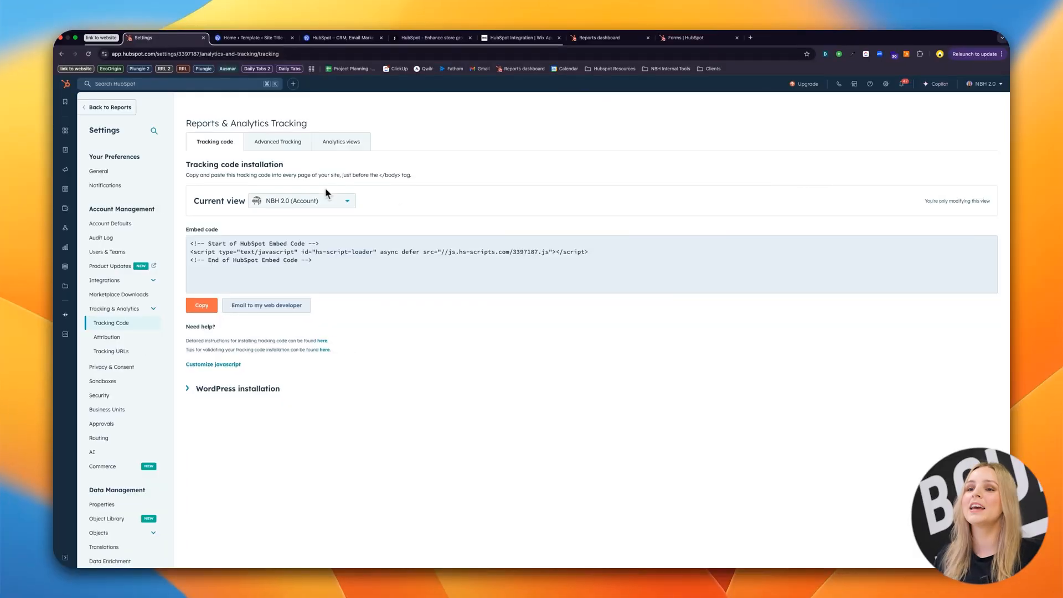
Start a new chatflow from the Chatflows section of Automations and choose Website as its channel
mouse_move(65, 209)
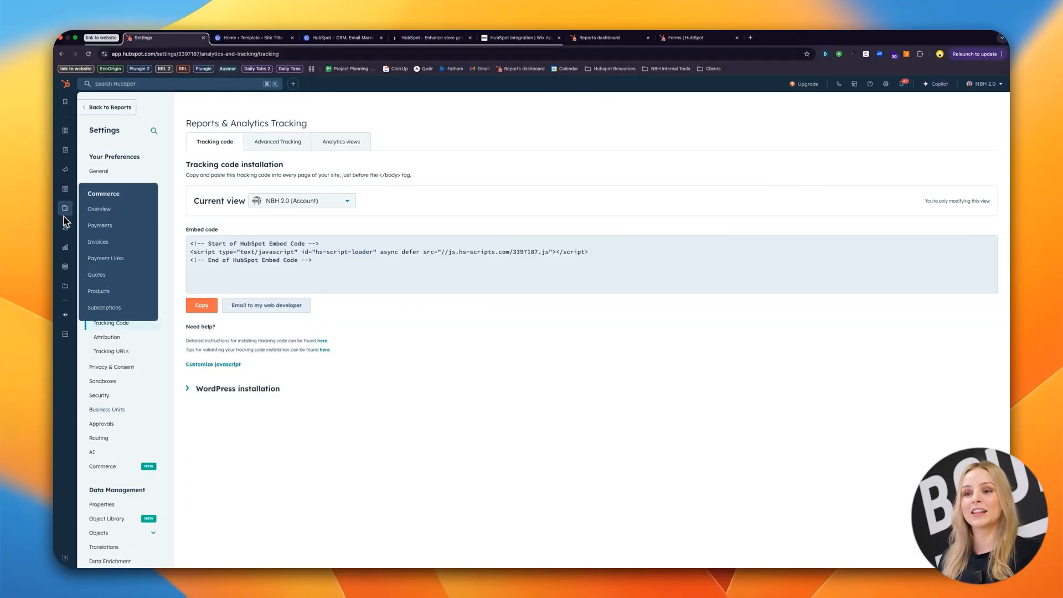
mouse_move(65, 228)
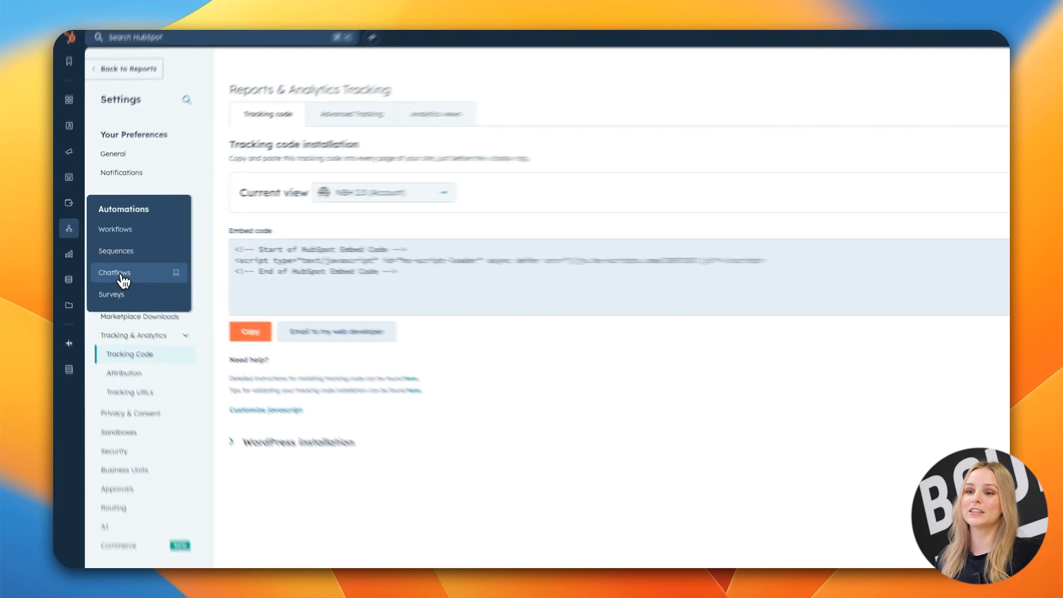
left_click(122, 277)
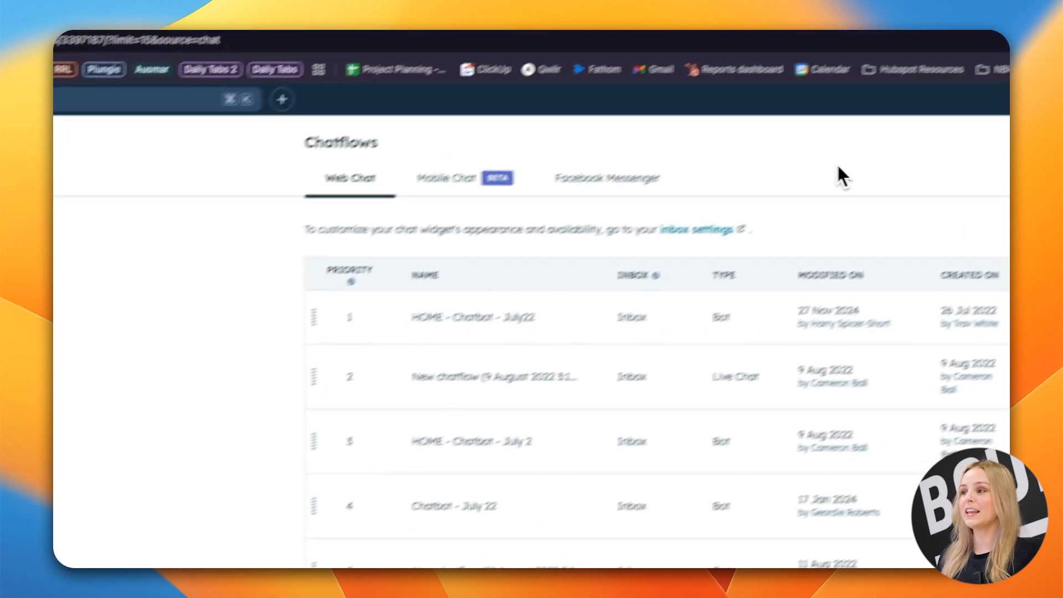
left_click(686, 196)
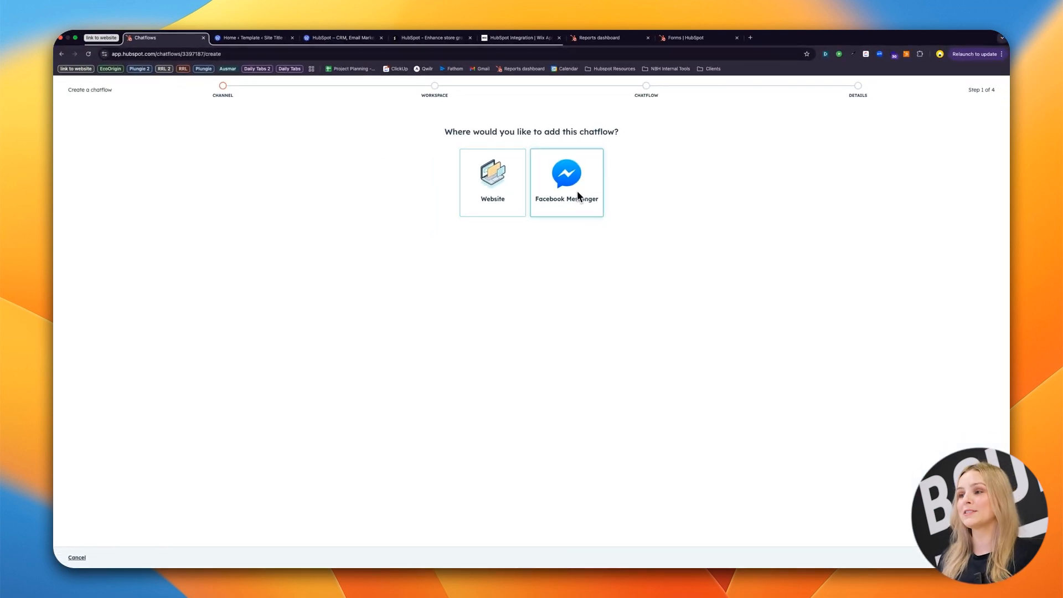
left_click(490, 183)
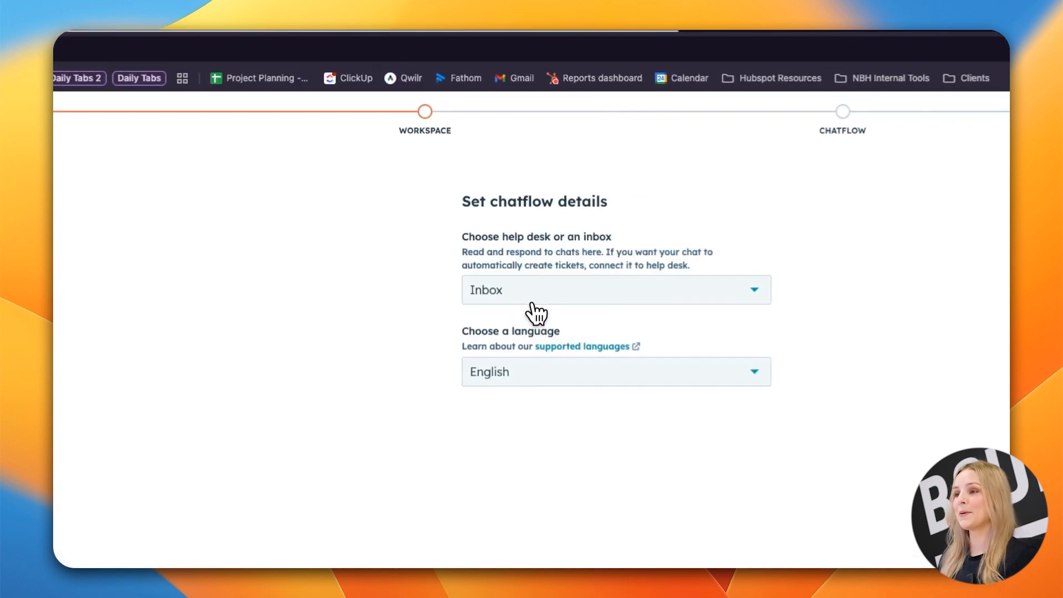
Connect the chatflow to Inbox, set its language to English, and create it
left_click(531, 298)
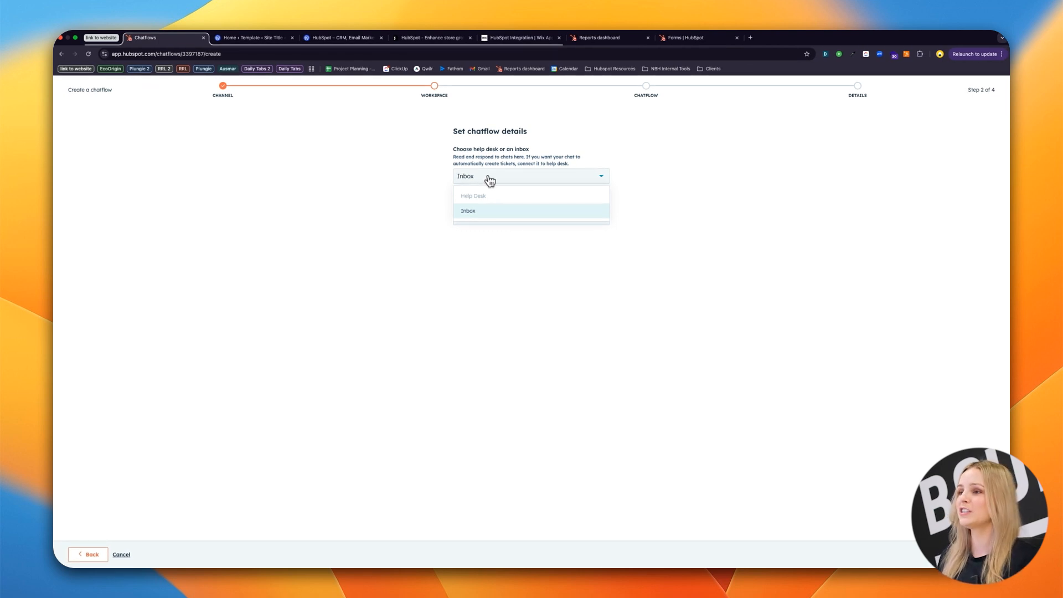
left_click(483, 211)
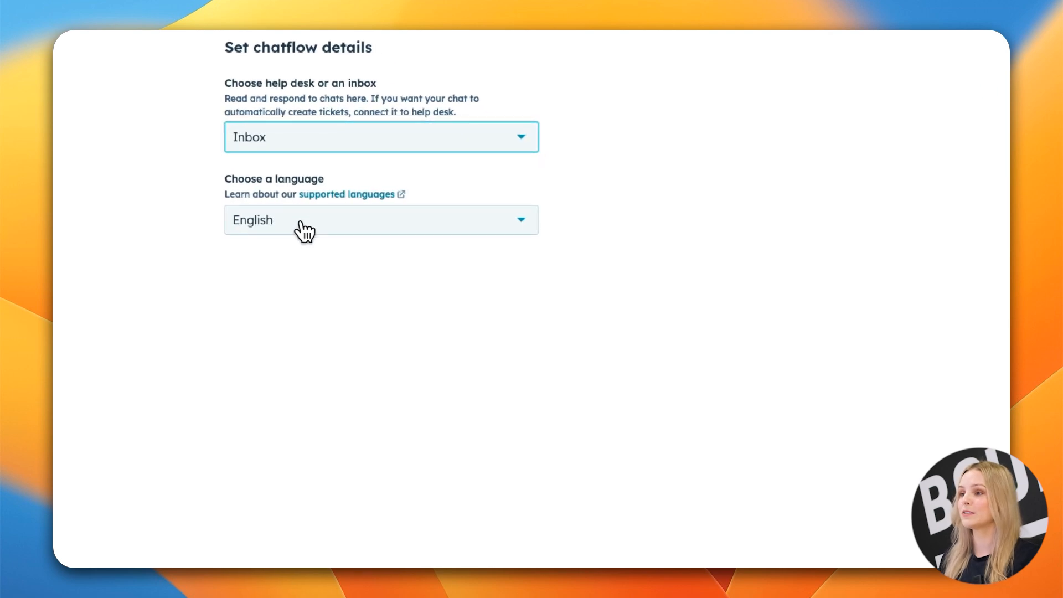
left_click(304, 228)
left_click(629, 357)
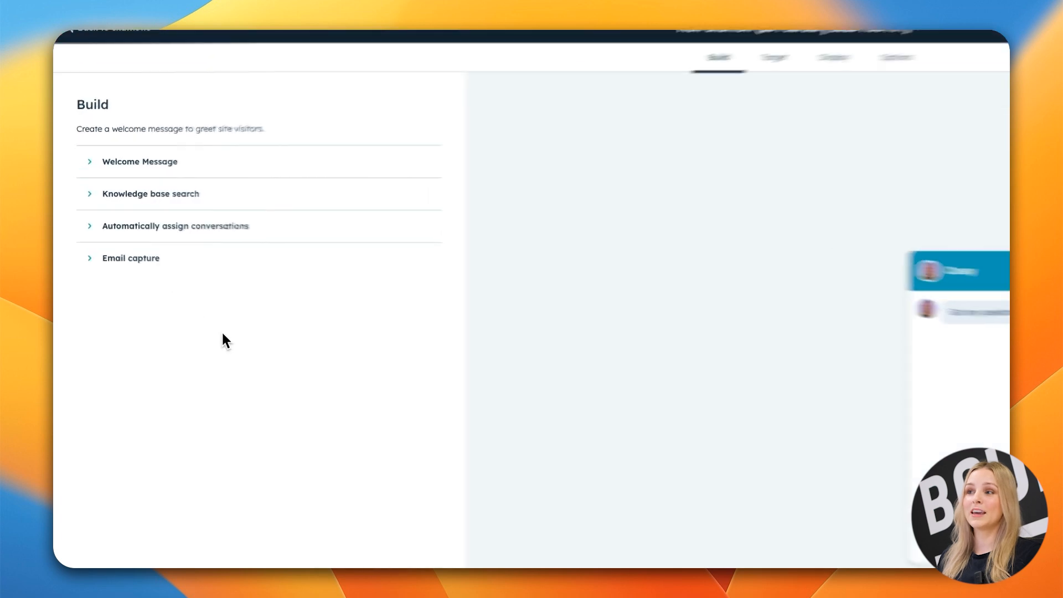
Expand the chatflow's build settings, enable automatic conversation assignment, and assign new conversations to Contact owner
left_click(161, 163)
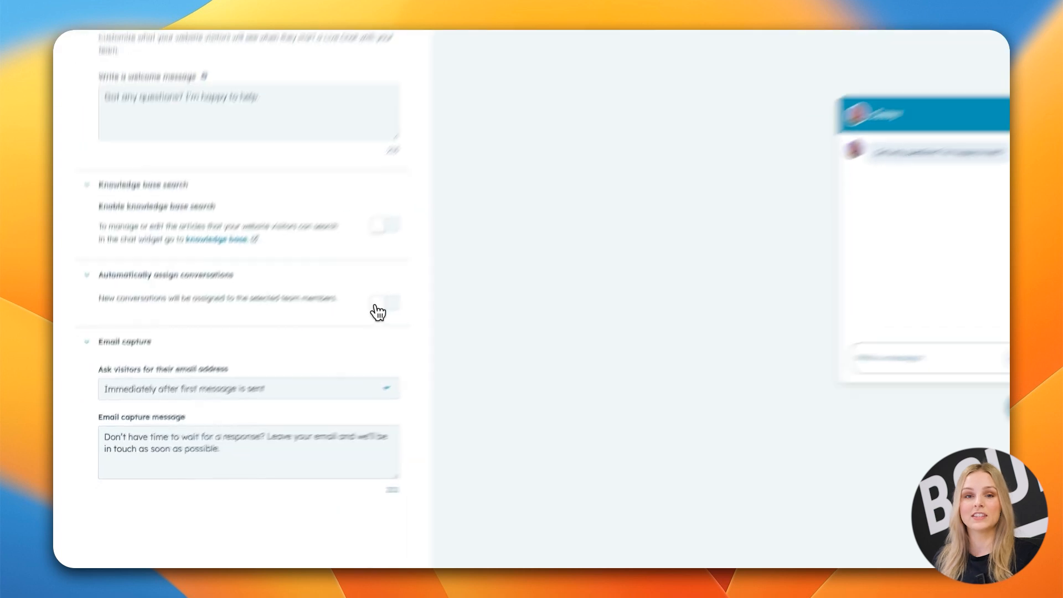
left_click(279, 372)
left_click(332, 288)
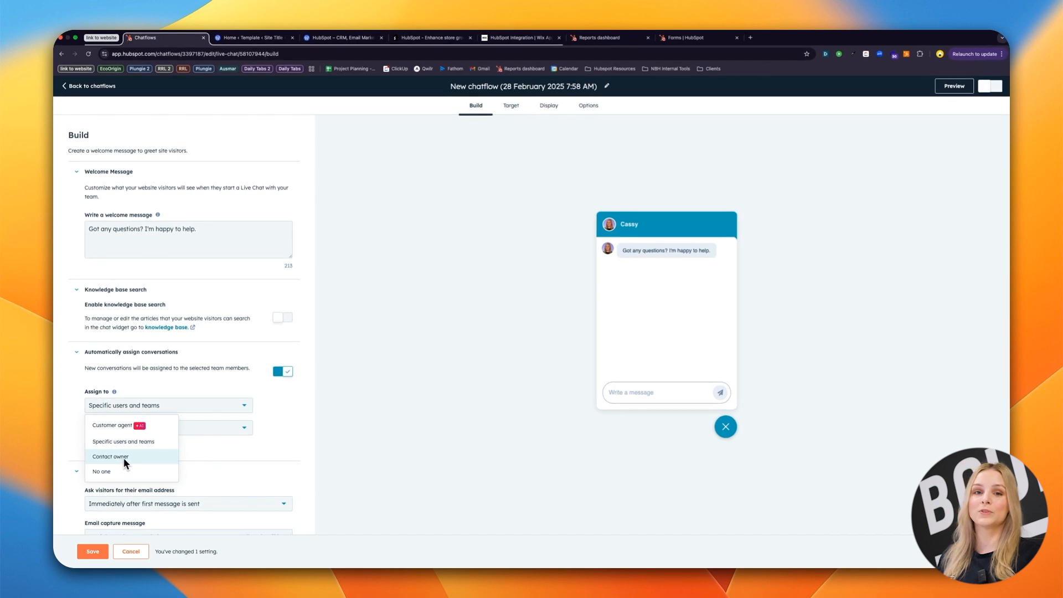
left_click(164, 457)
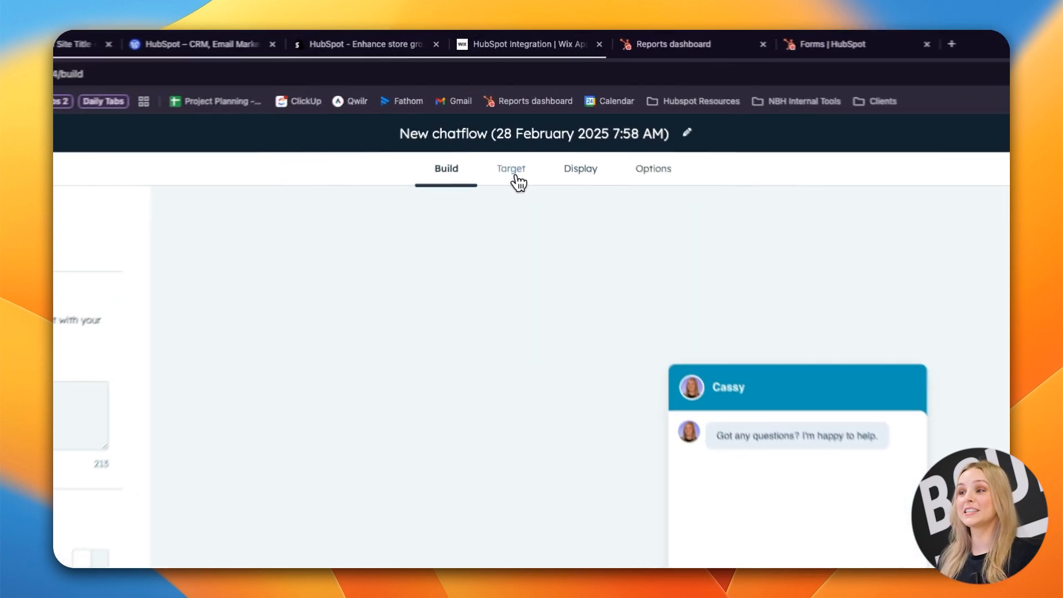
Set the chatflow's targeting to show the chat when the Website URL is cw.com
left_click(511, 108)
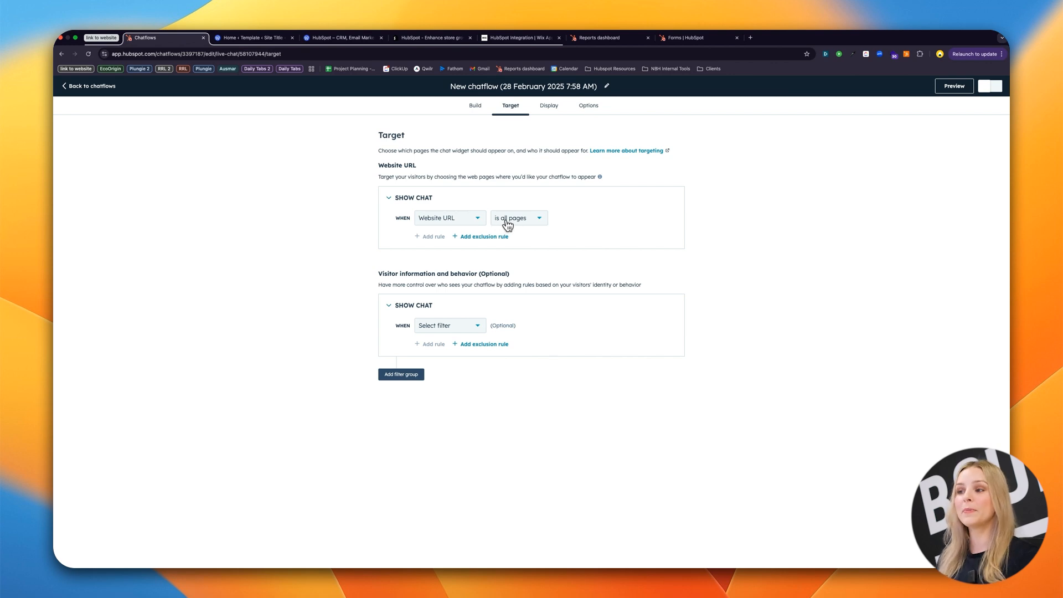
left_click(491, 251)
left_click(473, 317)
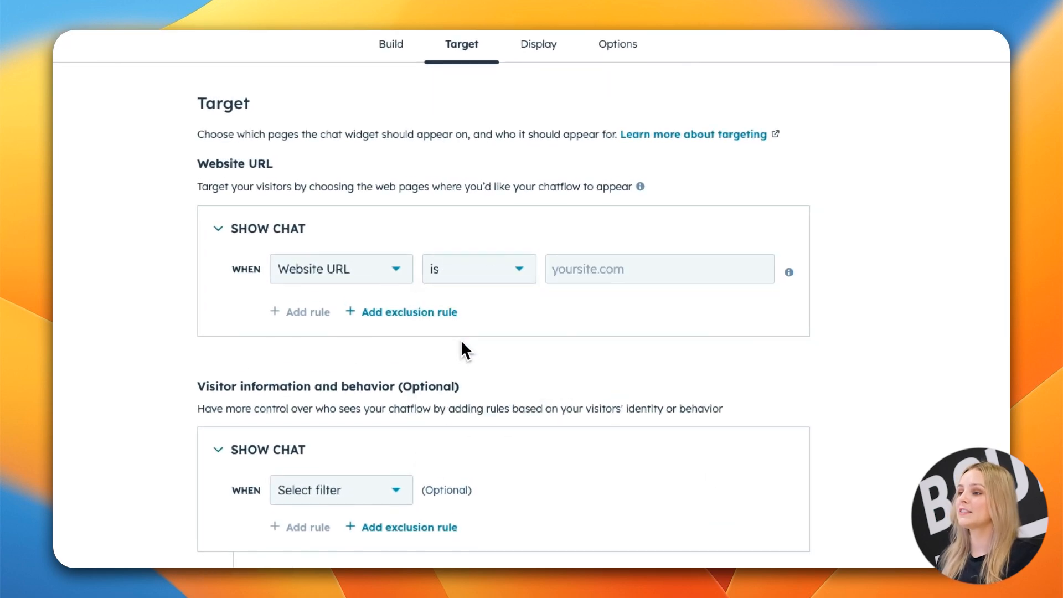
left_click(600, 275)
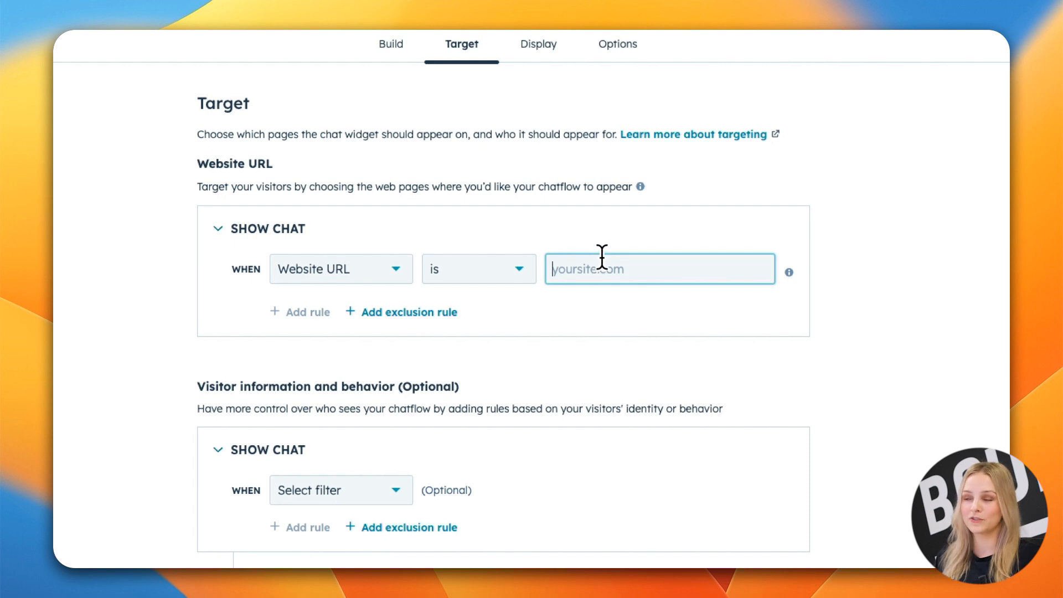
type("cw")
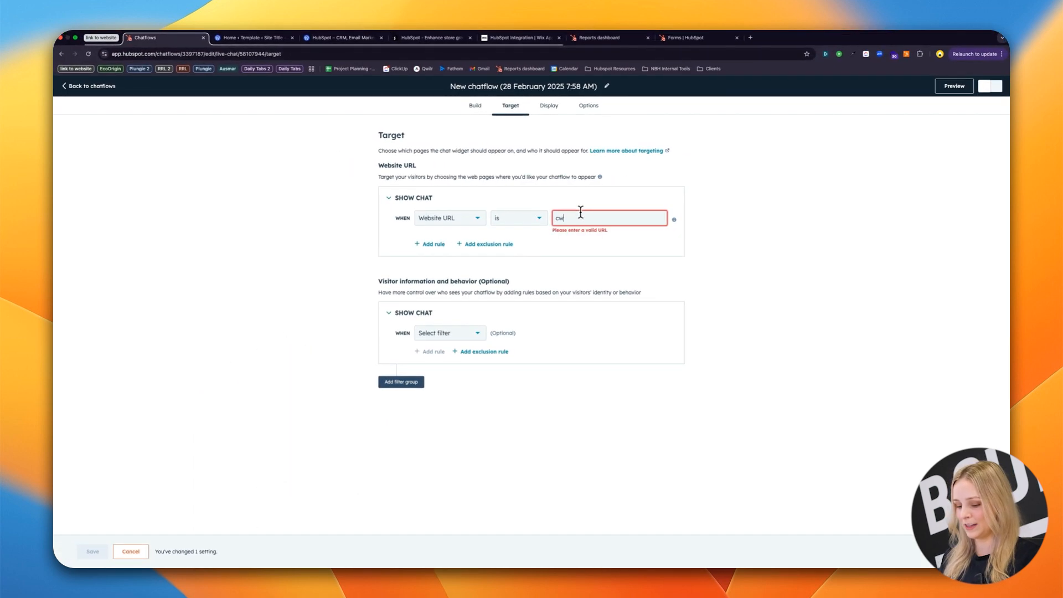
type(".com")
key("Tab")
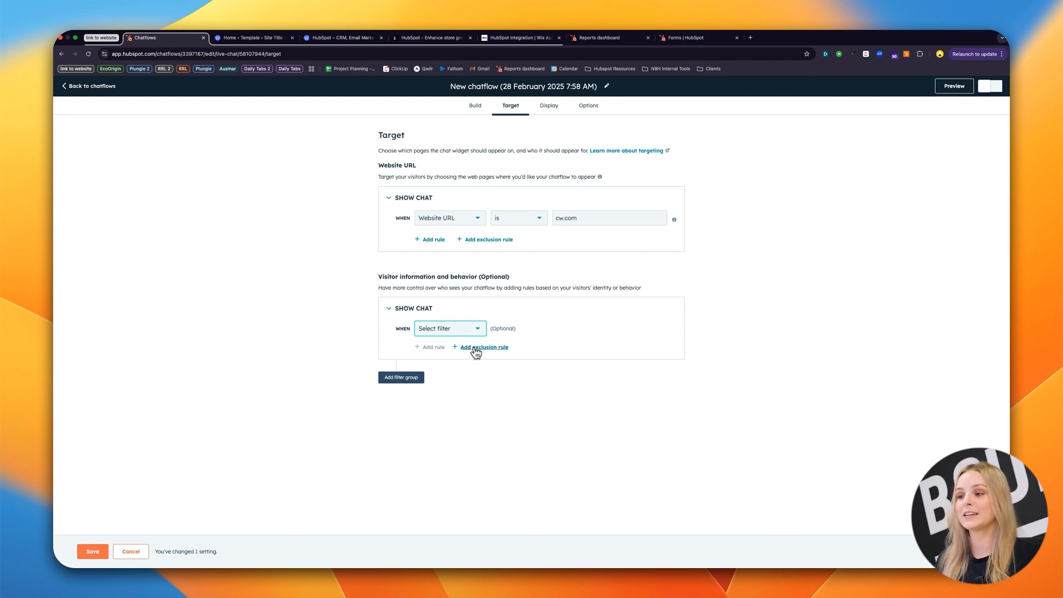
Add a visitor exclusion rule that hides the chat for the segmented list "Customers with Active Subscriptions"
left_click(479, 349)
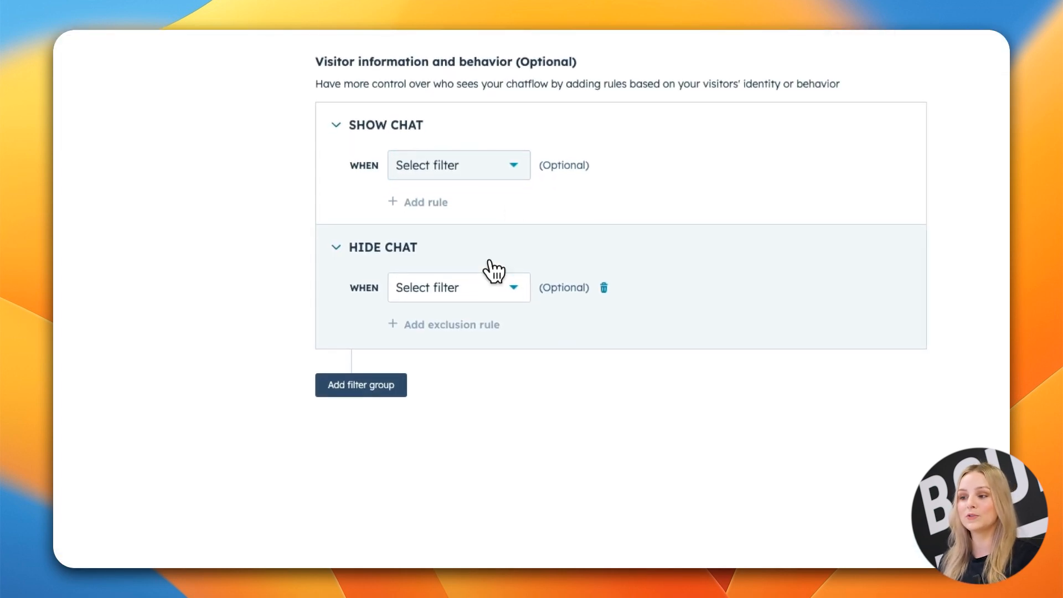
left_click(487, 299)
left_click(455, 399)
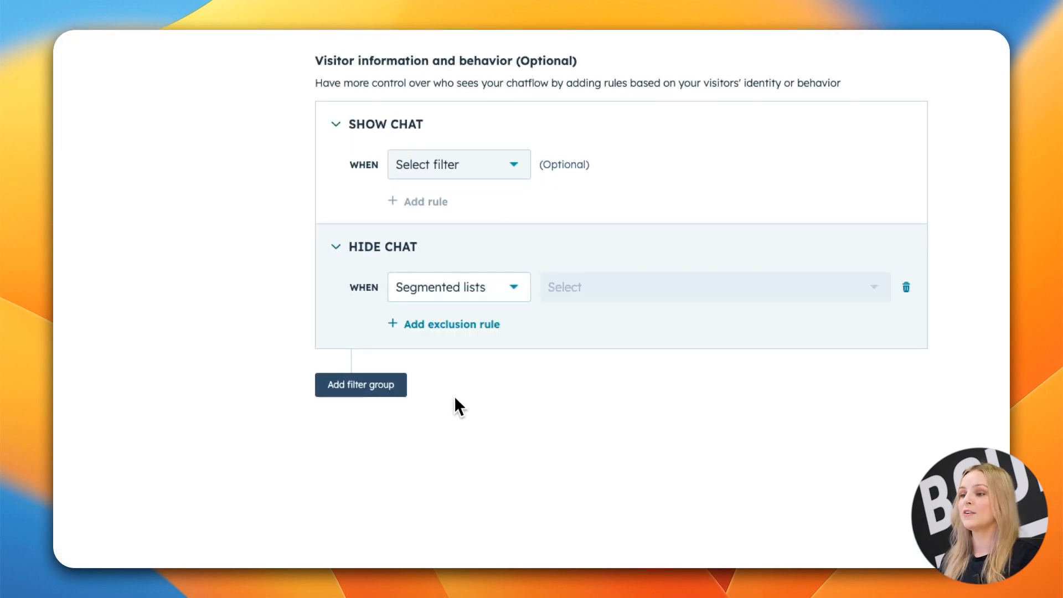
left_click(608, 288)
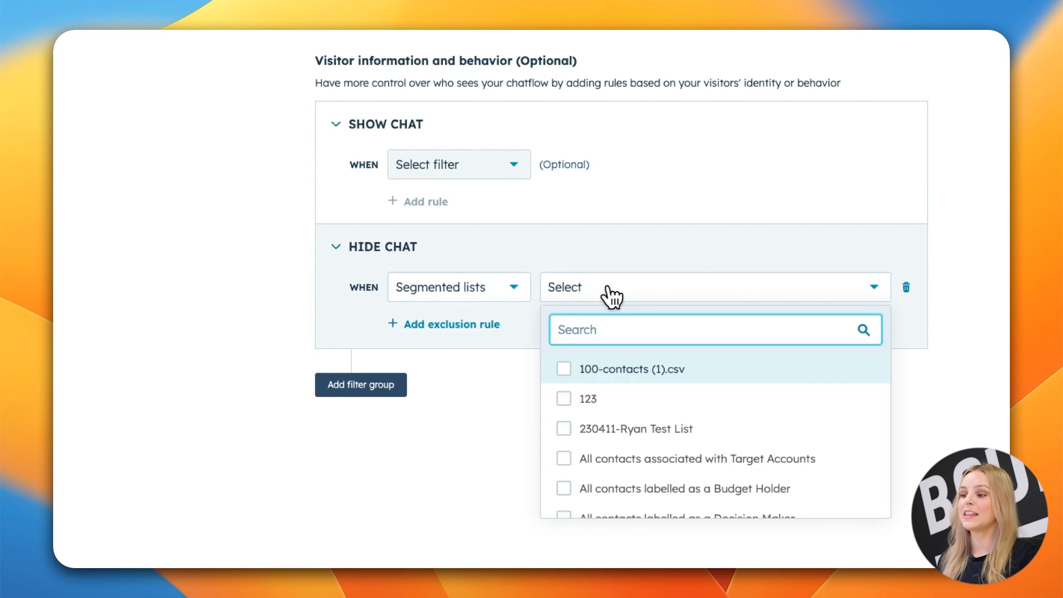
type("customer")
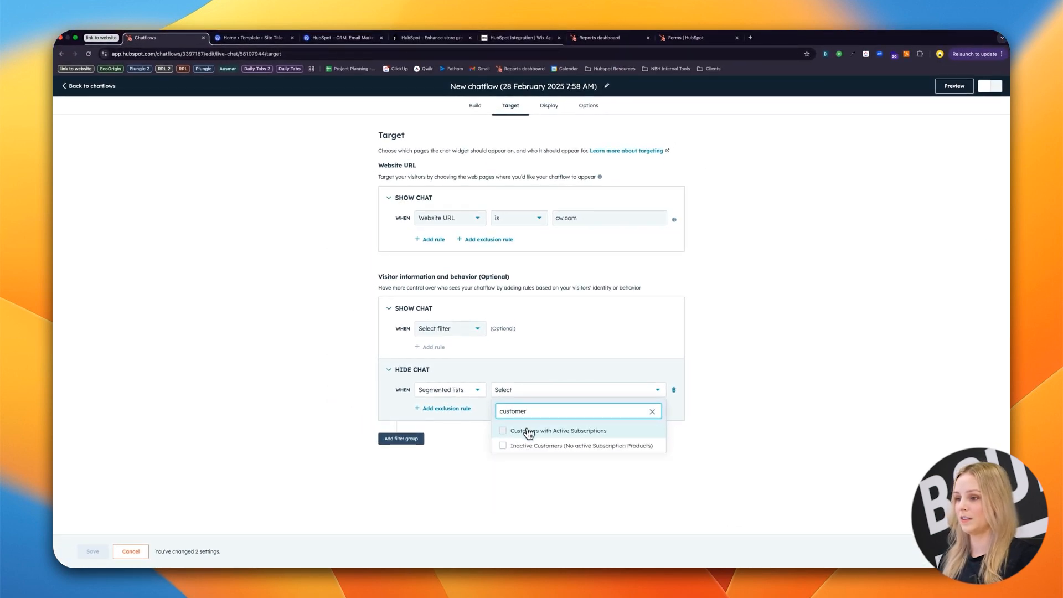
left_click(511, 331)
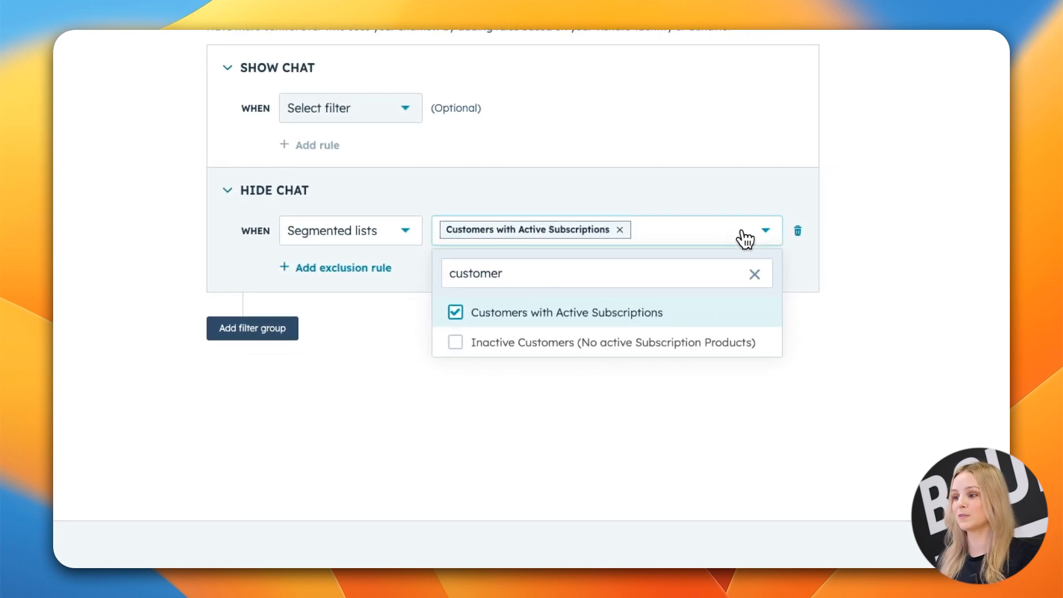
left_click(732, 254)
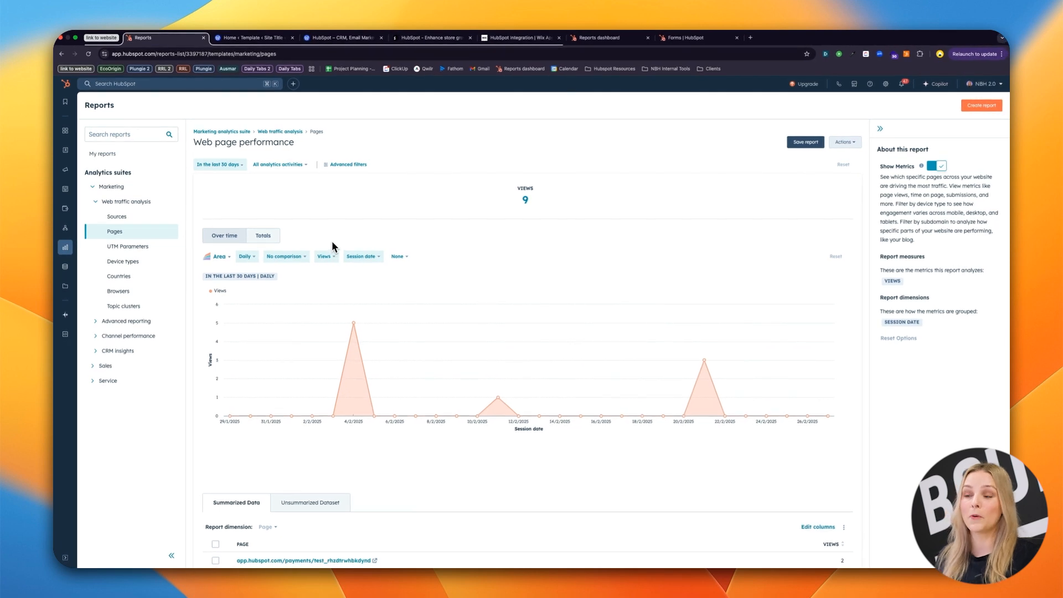
Examine the daily views chart and the per-page views table in the Web page performance report
mouse_move(344, 349)
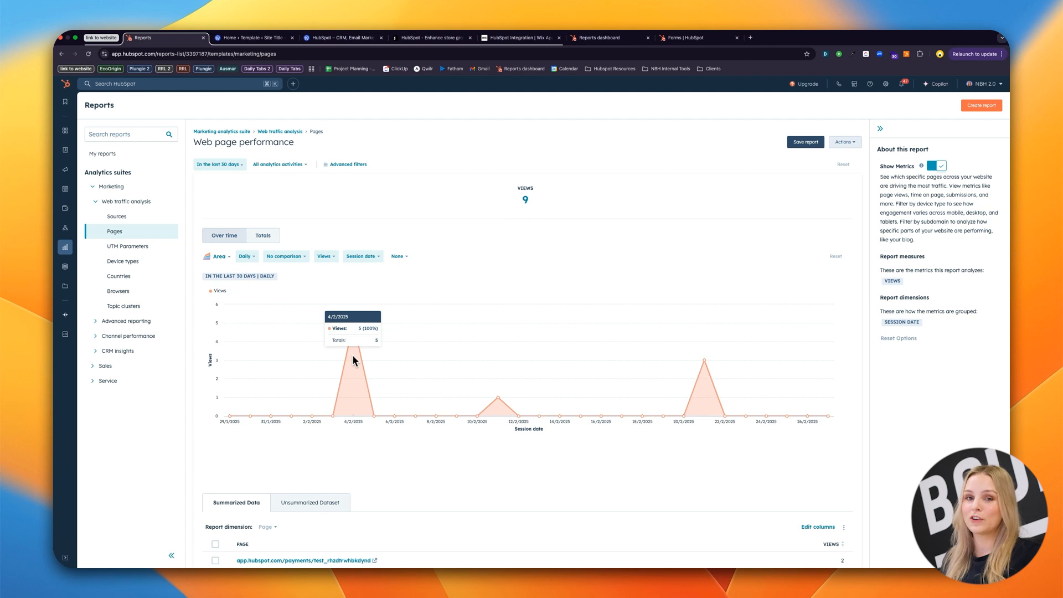
scroll(351, 354, "down", 2)
scroll(351, 355, "down", 3)
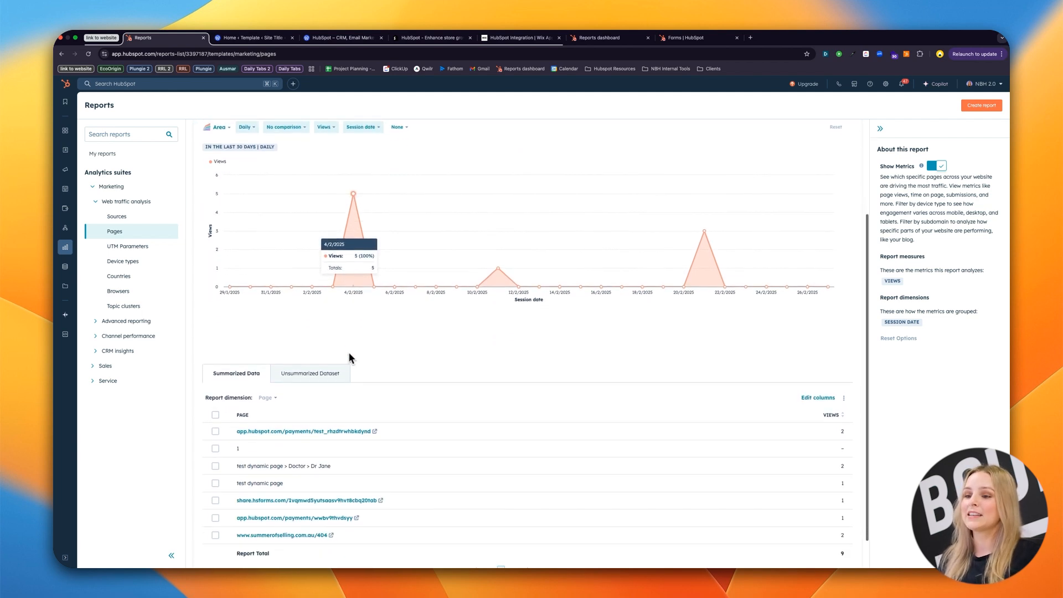